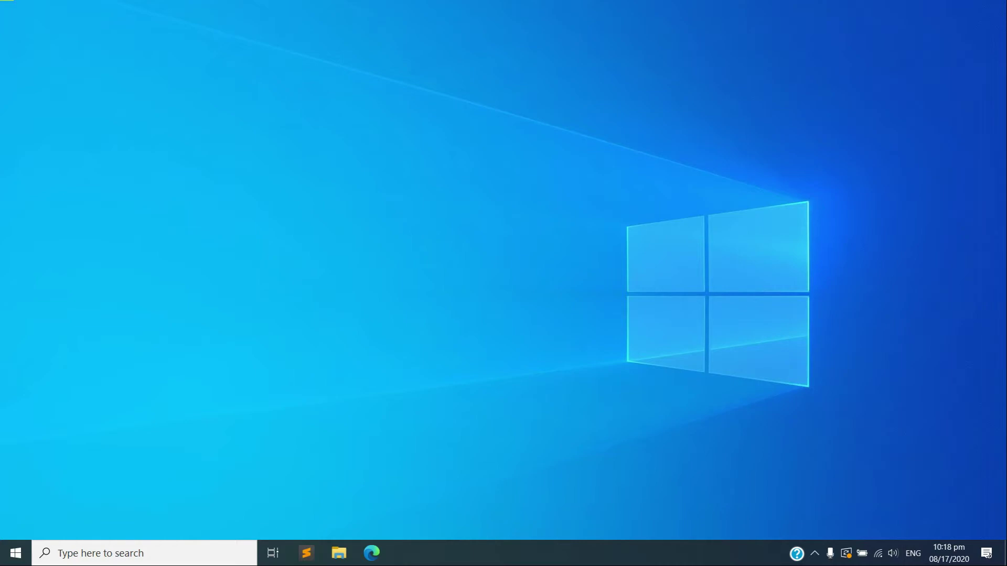
Step: Open the Gmail inbox in Microsoft Edge by searching 'gmail' from the address bar
click(378, 557)
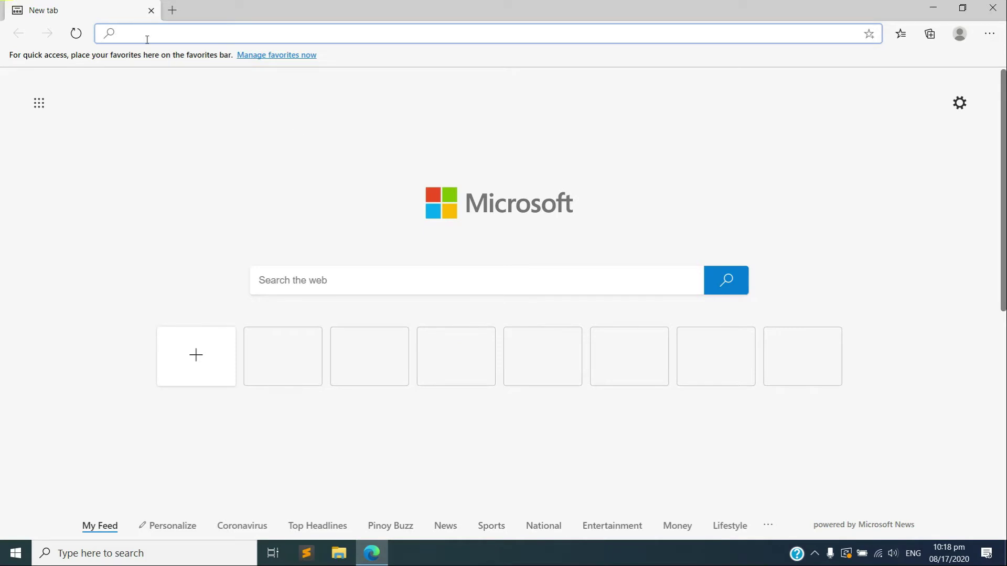
text(gmail)
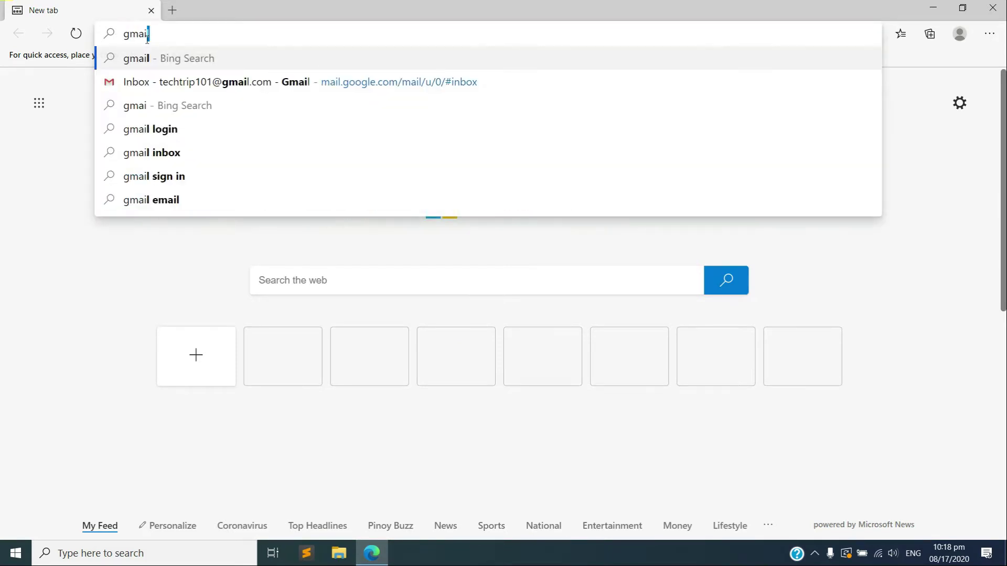
click(169, 88)
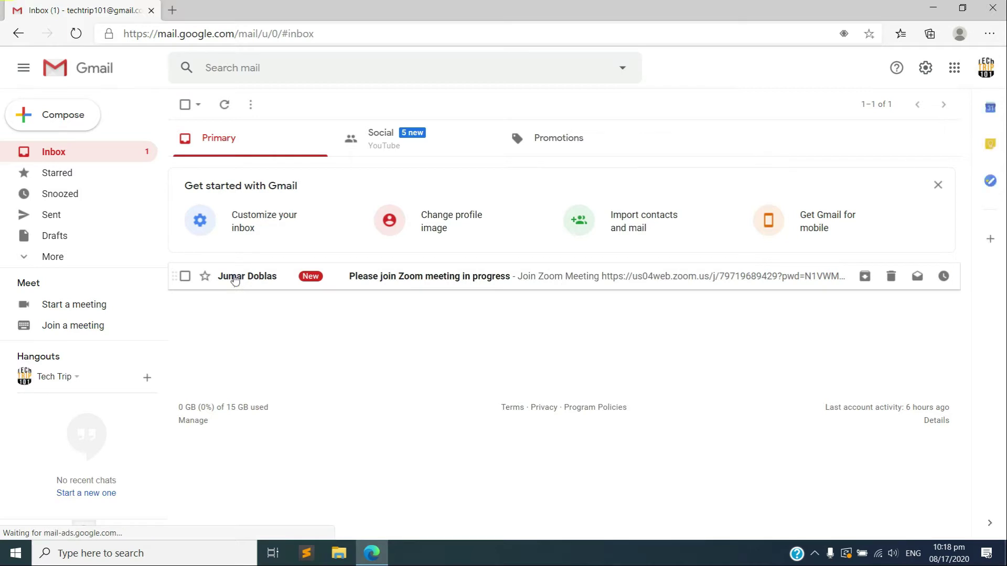
Step: Open the 'Please join Zoom meeting in progress' email and look over its meeting ID
click(235, 277)
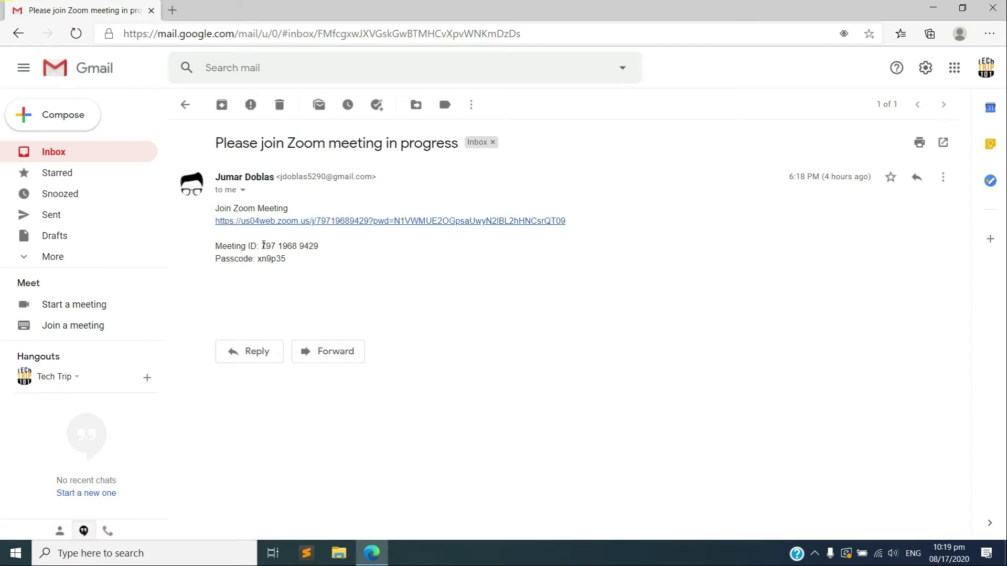
drag(262, 245, 266, 246)
double_click(265, 246)
click(262, 261)
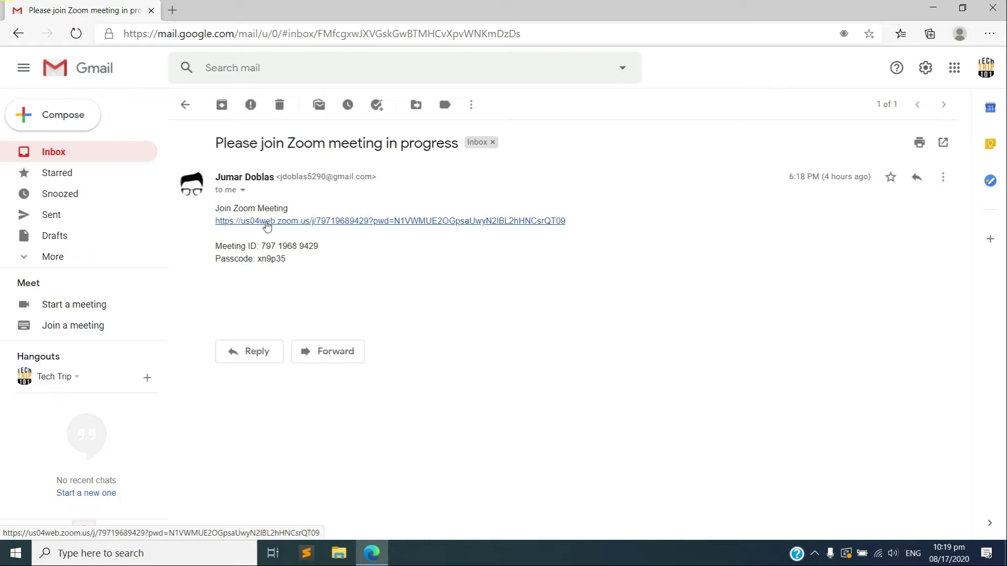
Step: Follow the Zoom join link in the invitation email to launch the meeting
click(267, 226)
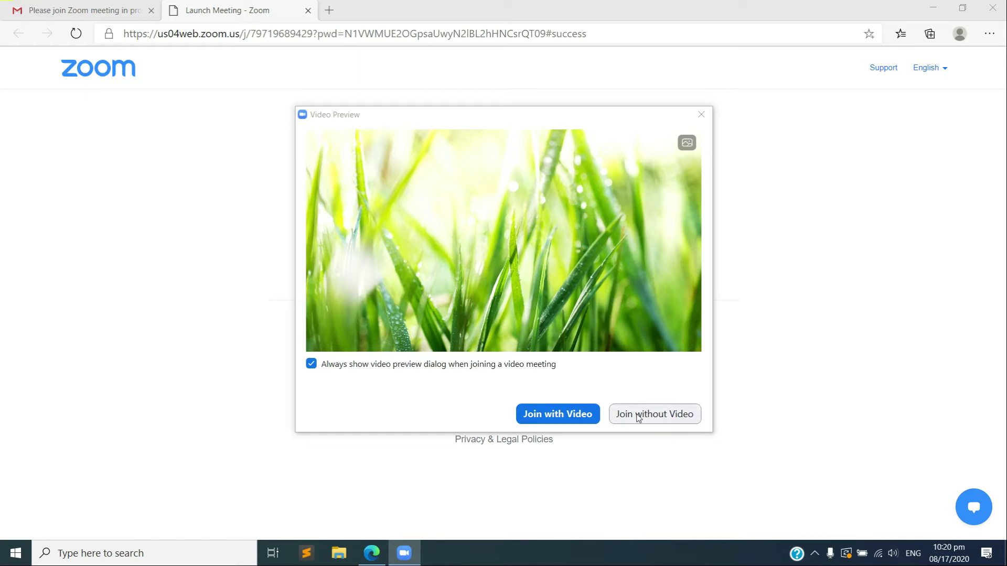
Step: Join the meeting without video and move the waiting-room window aside until admitted
click(638, 414)
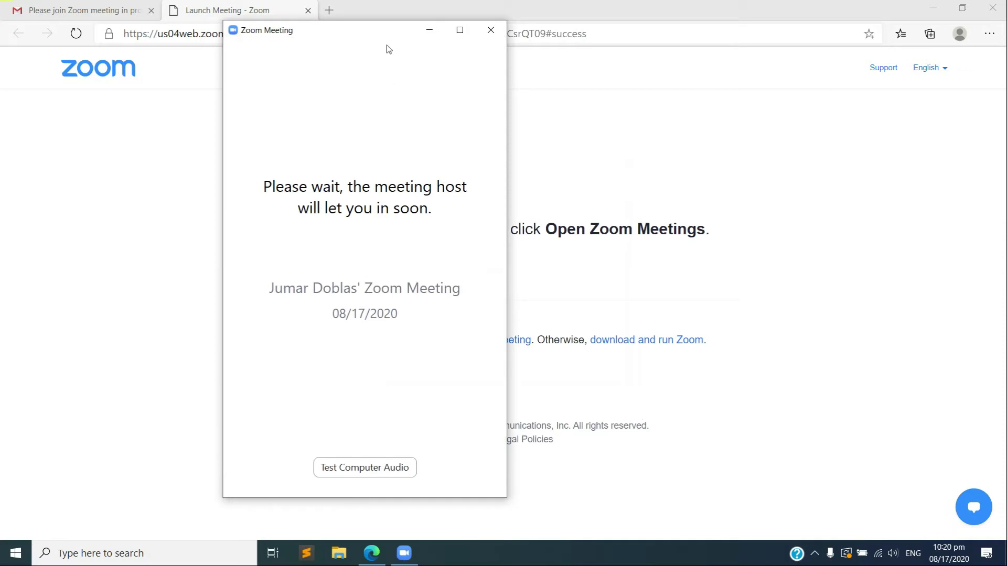
drag(363, 30, 500, 45)
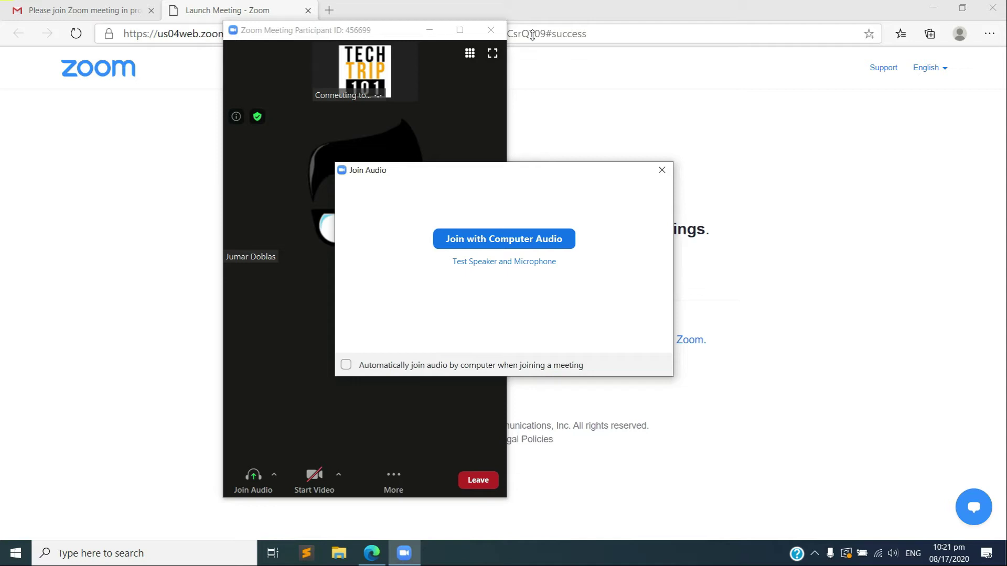
Step: Minimise Edge and maximise the Zoom meeting window
click(937, 6)
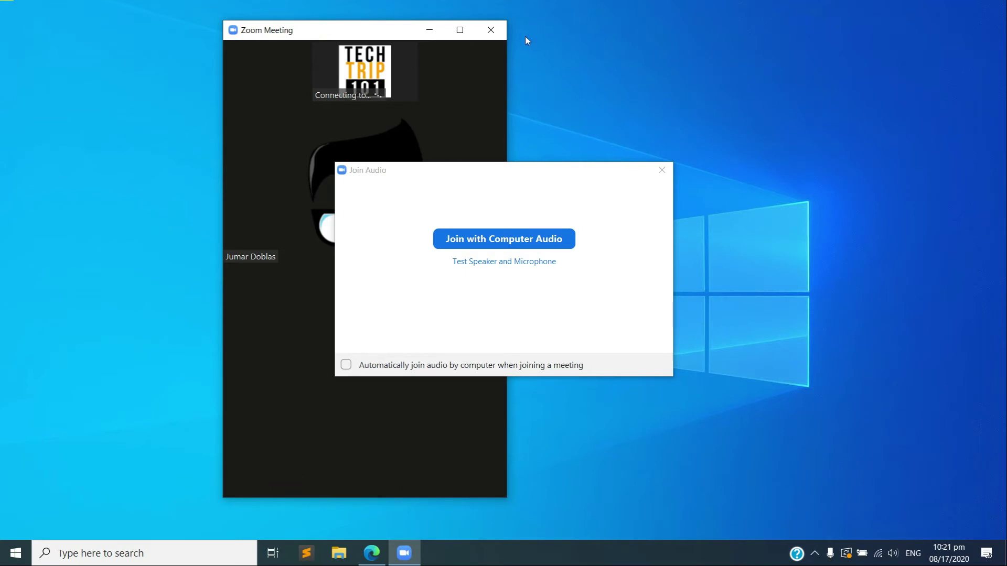
click(459, 30)
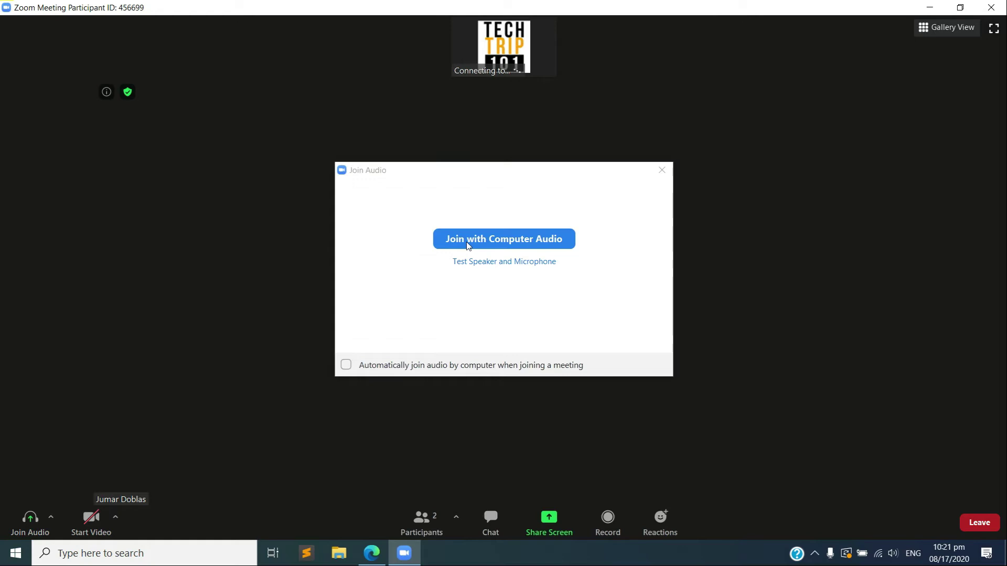
Step: Connect to the meeting with computer audio and watch the host's video
click(467, 244)
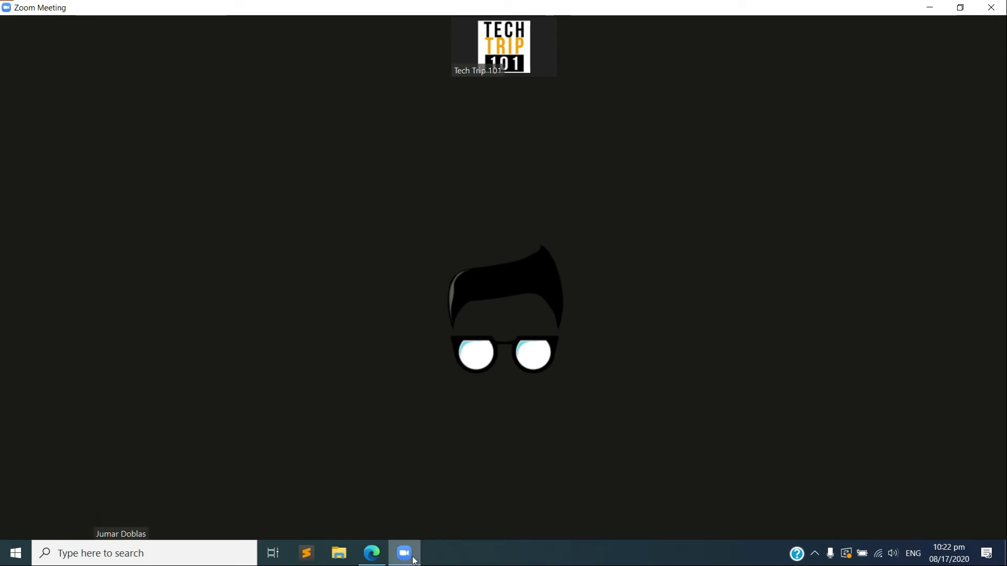
mouse_move(414, 555)
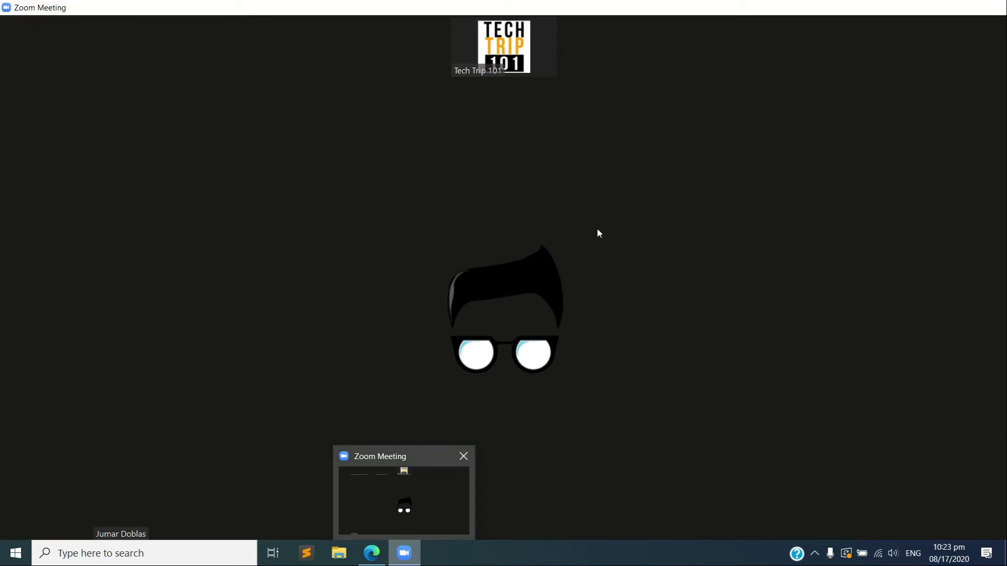
mouse_move(613, 213)
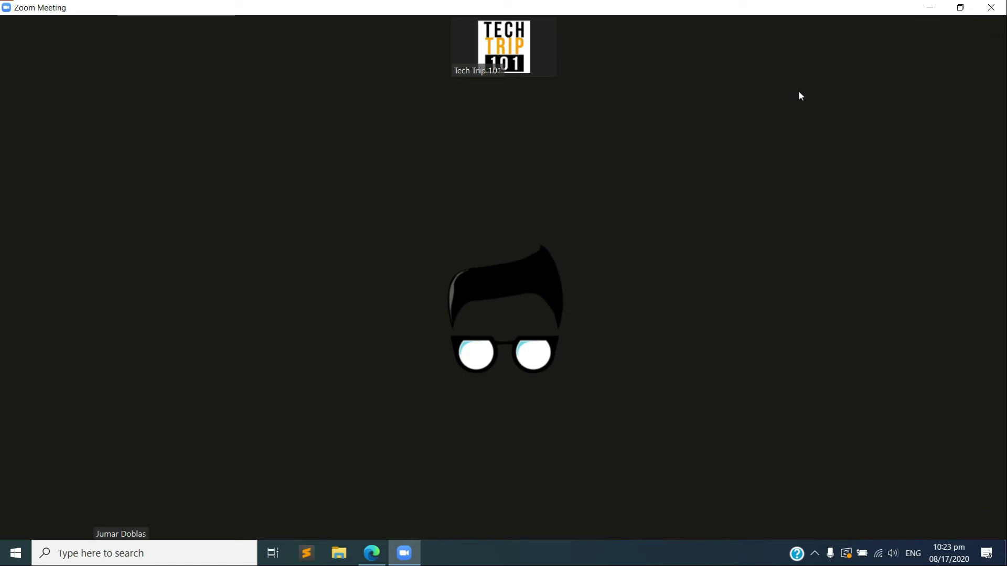
Step: Leave the meeting from the toolbar and confirm with 'Leave Meeting'
mouse_move(834, 95)
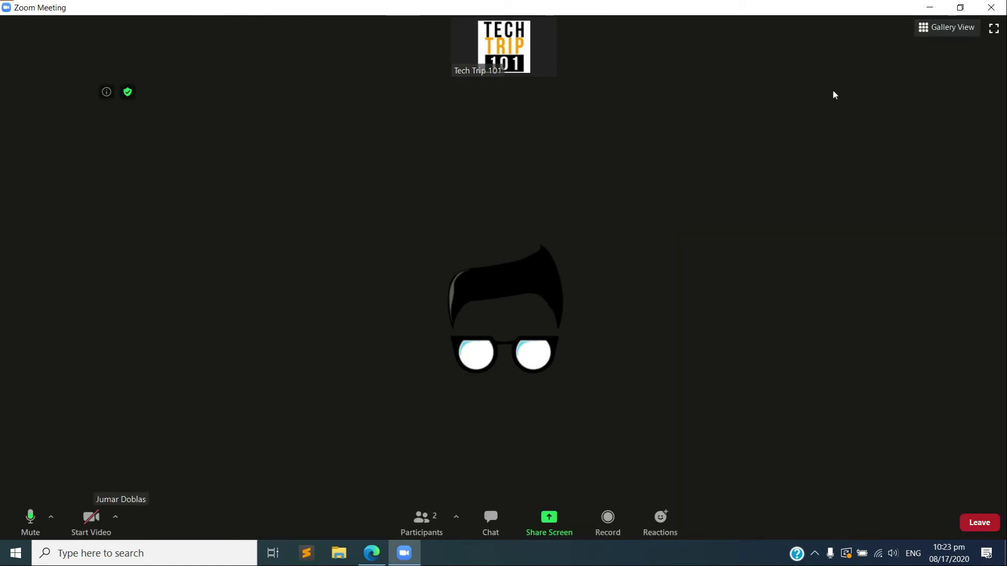
click(985, 524)
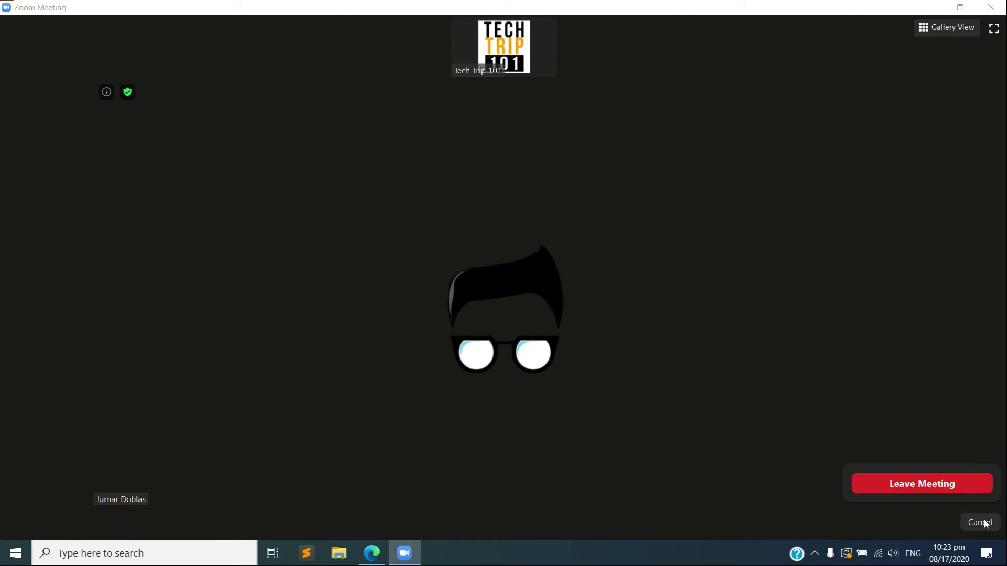
click(923, 487)
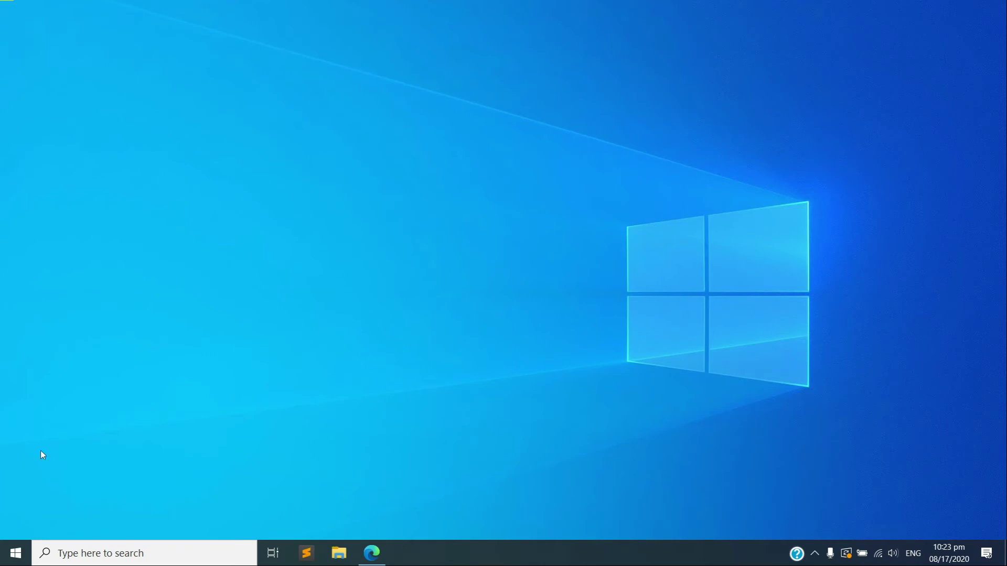
Step: Search 'zoom' in Windows Start search and launch the Zoom desktop app
click(155, 562)
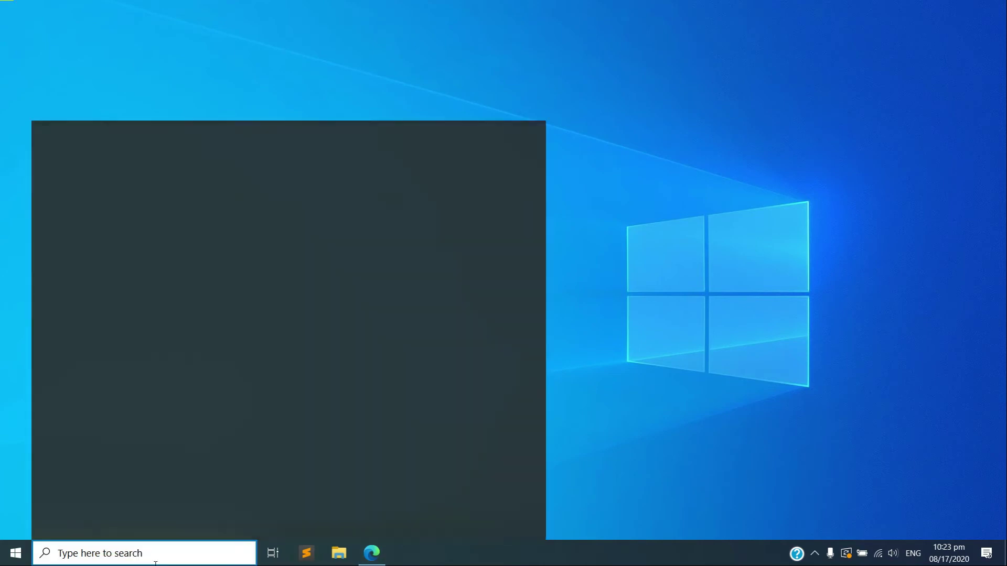
text(zoom)
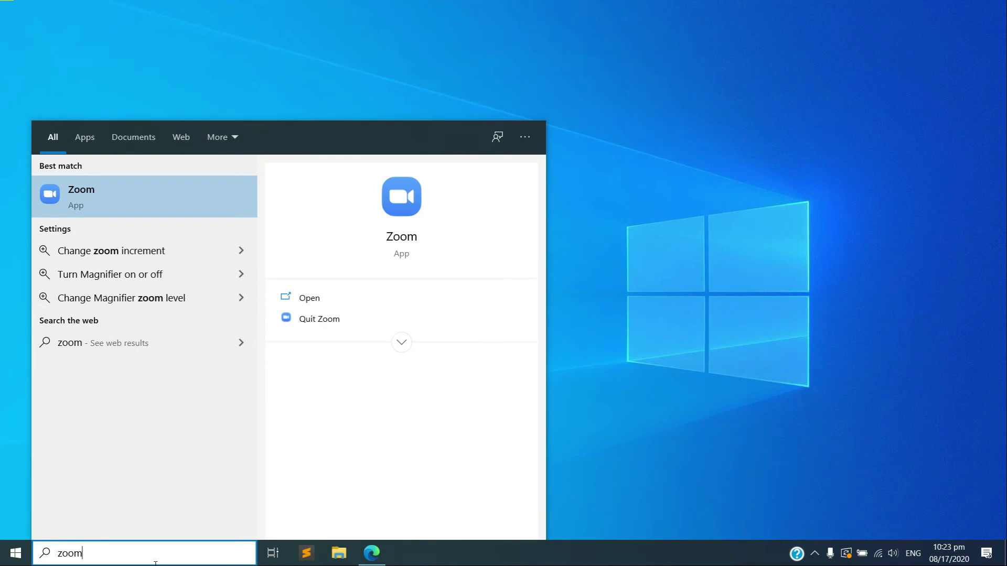
key(Return)
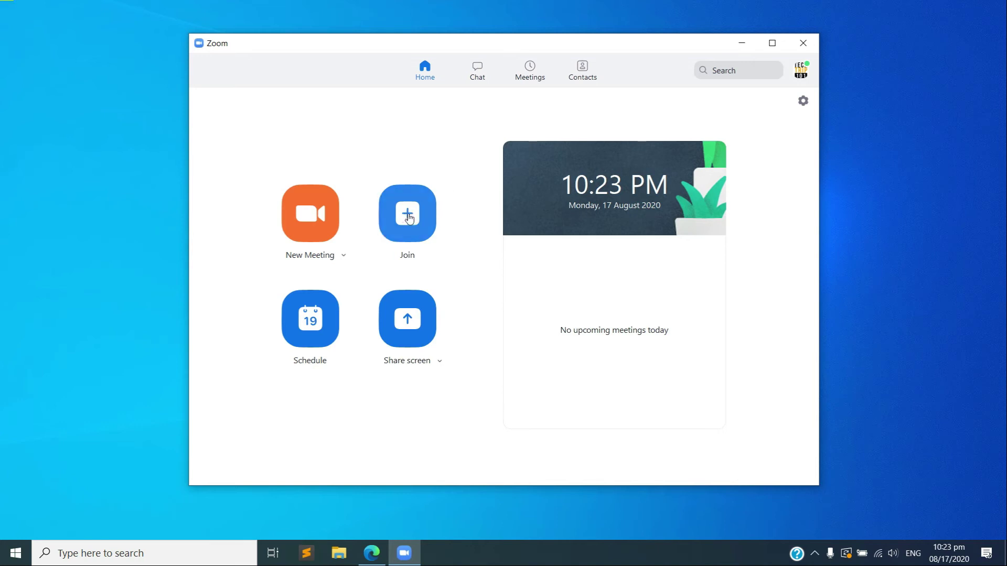
Step: Open the Join Meeting form and copy the meeting ID from the Gmail invitation email
click(408, 217)
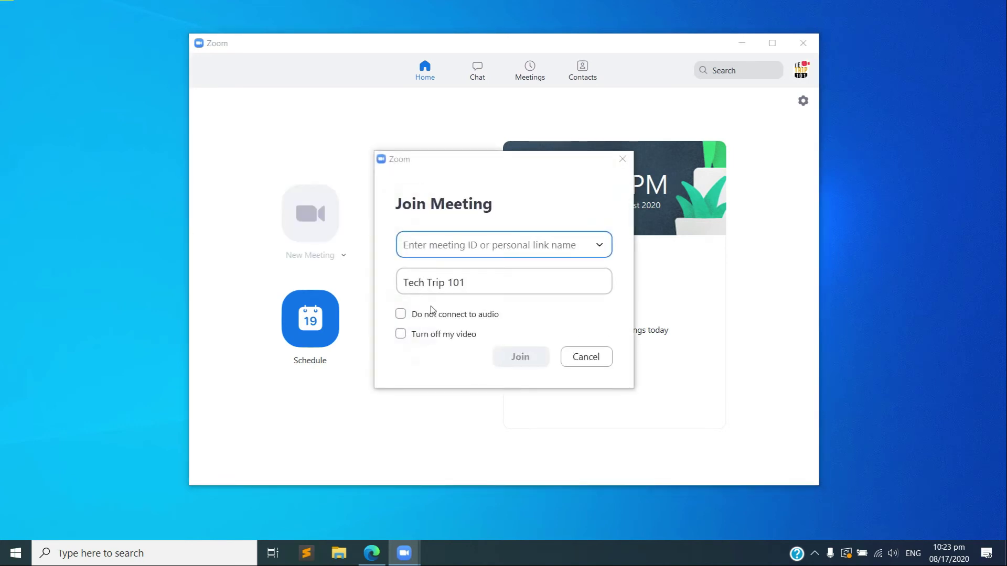
click(371, 552)
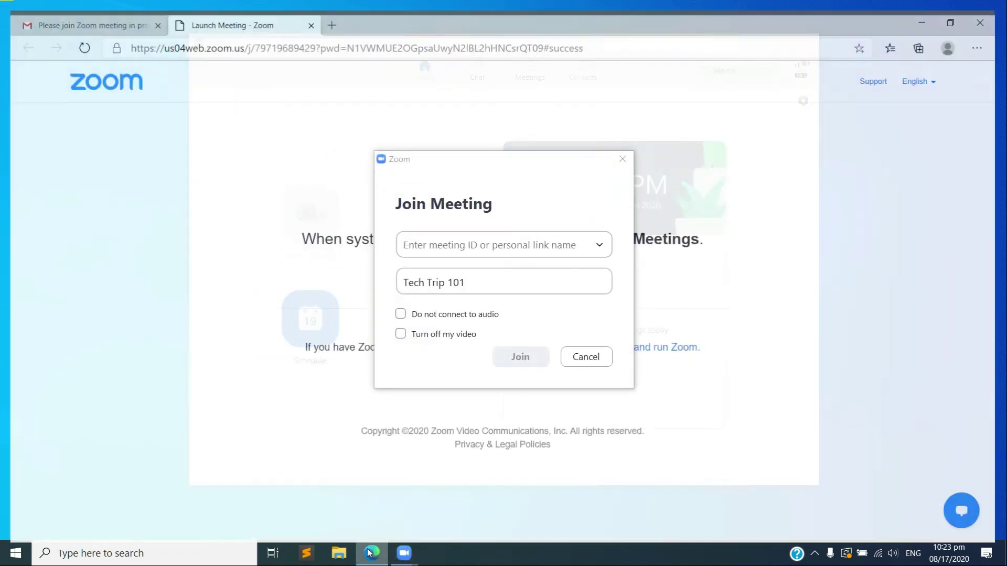
click(131, 11)
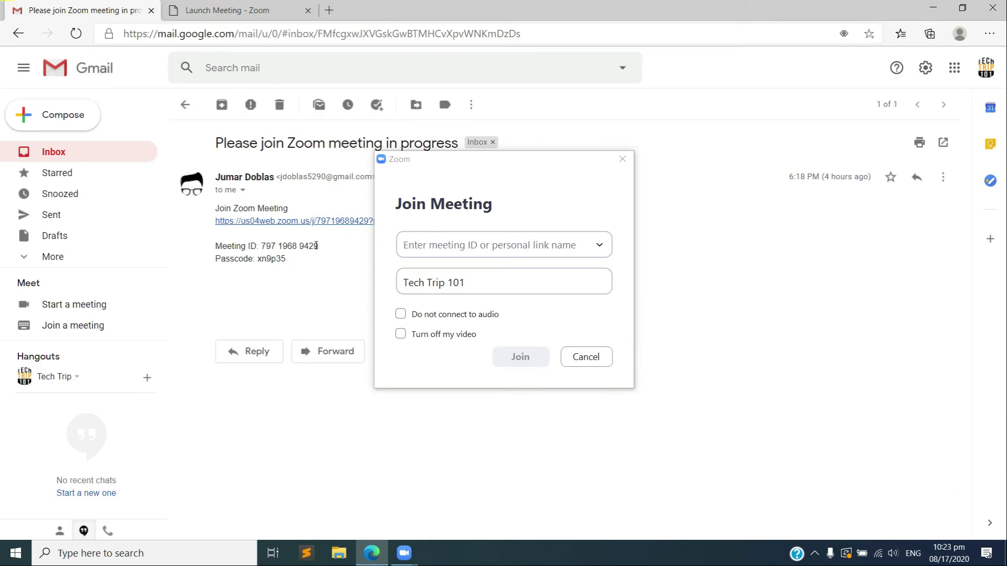
drag(318, 245, 264, 244)
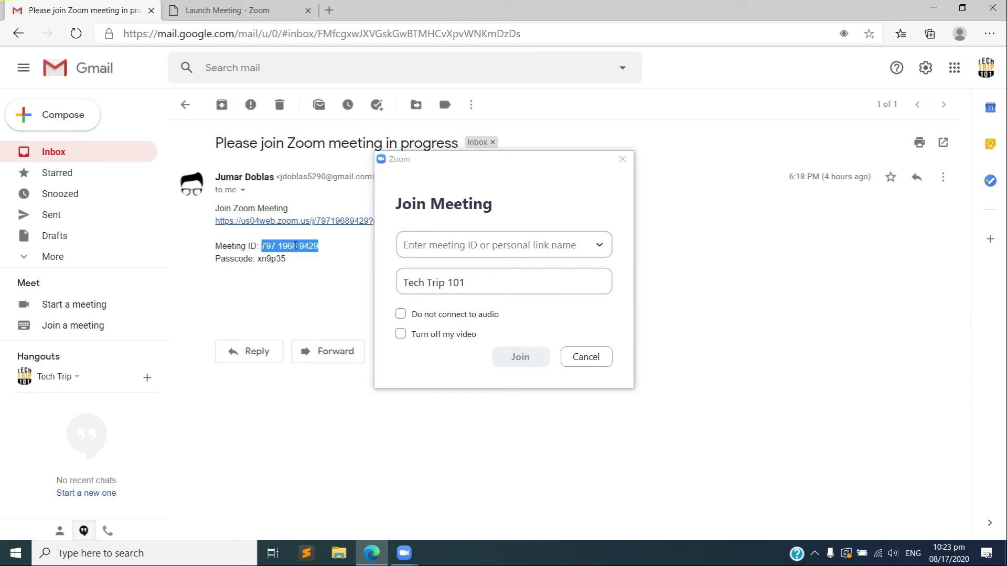
right_click(296, 244)
click(344, 265)
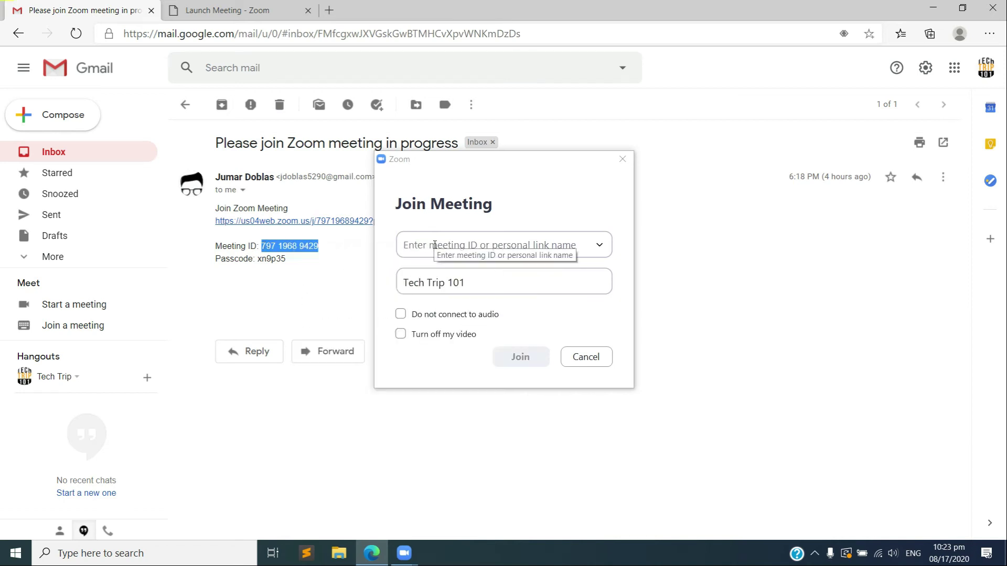
Step: Paste the meeting ID into the Join Meeting ID field and select the display name
click(434, 245)
right_click(434, 245)
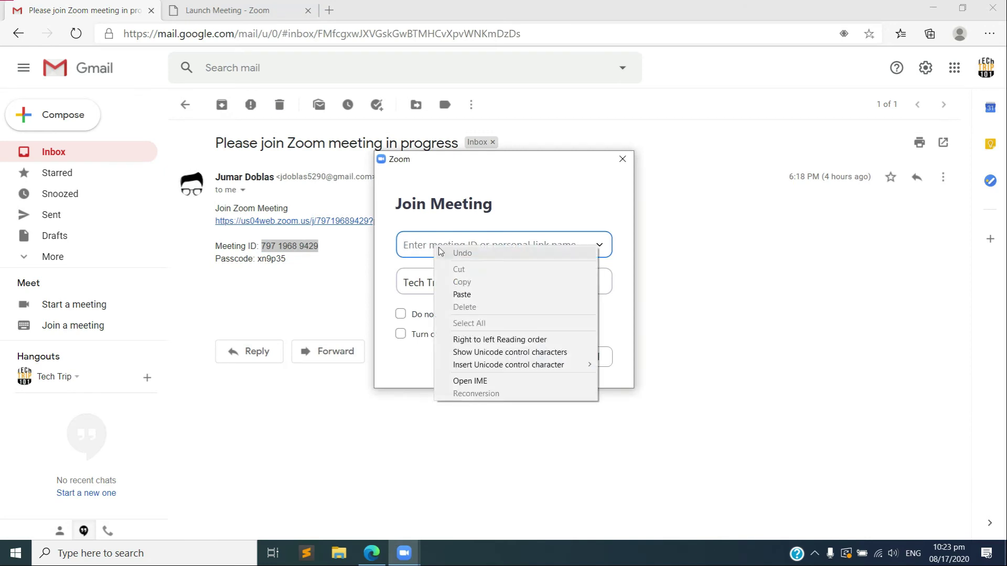
click(463, 295)
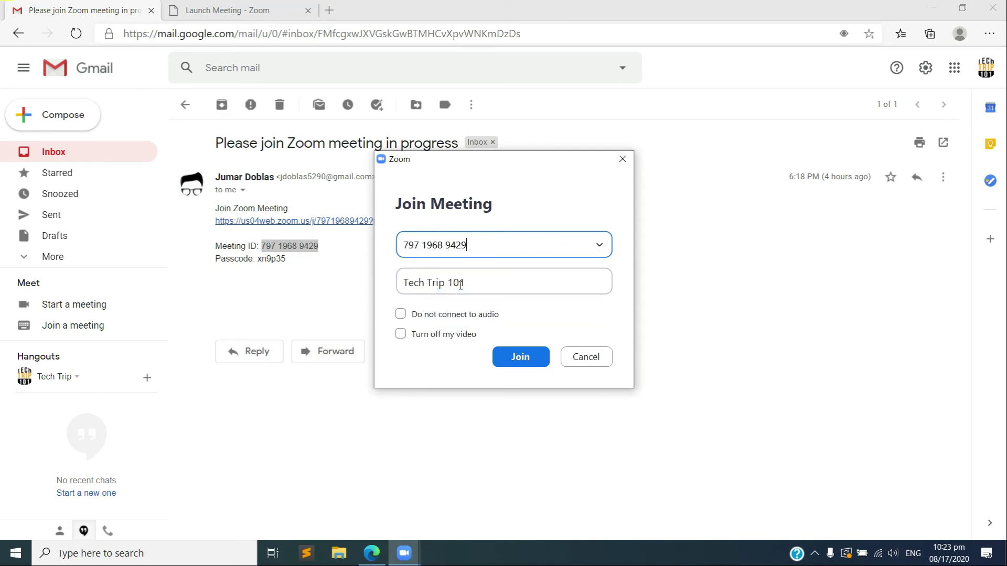
click(460, 283)
triple_click(440, 282)
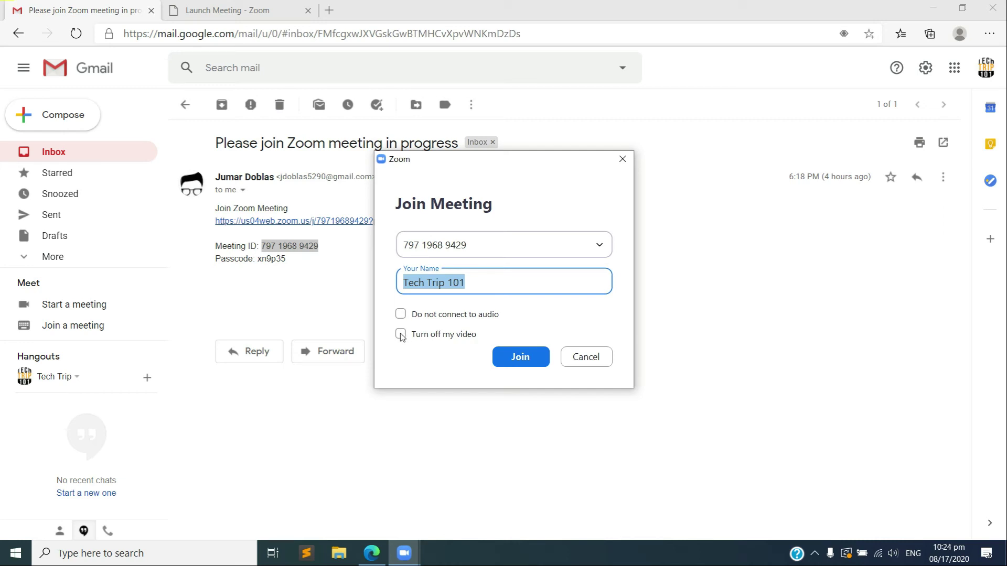
Step: Submit the meeting ID and name, then copy the passcode from the invitation email
click(514, 359)
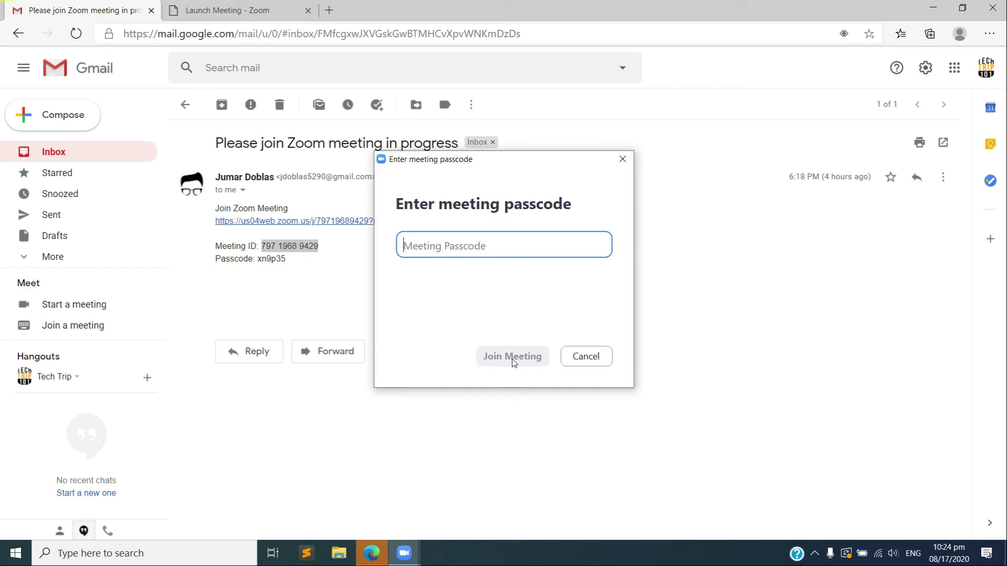
double_click(273, 257)
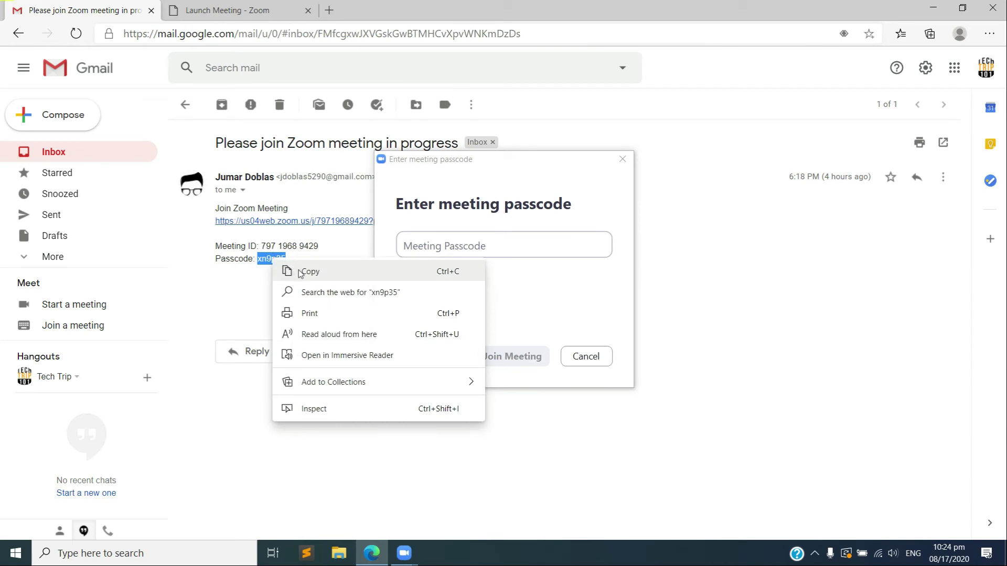
click(301, 274)
Step: Enter the six-character meeting passcode in the Meeting Passcode field, correcting typos
click(404, 249)
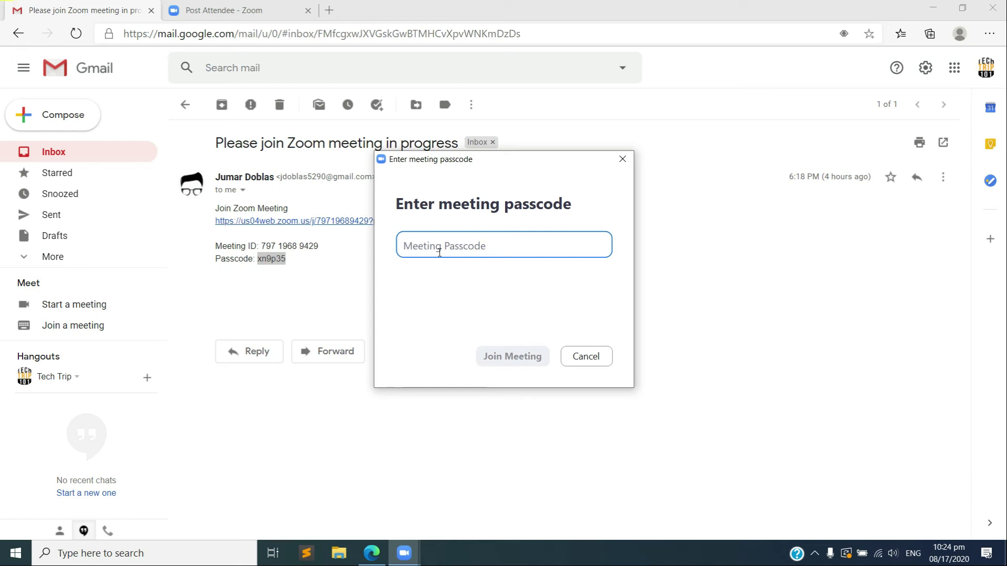
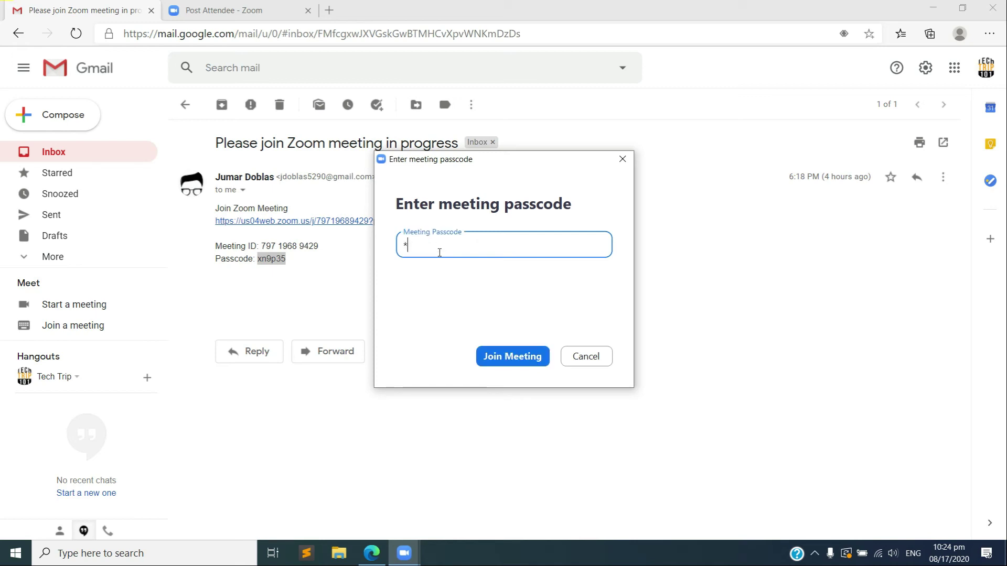
key(BackSpace)
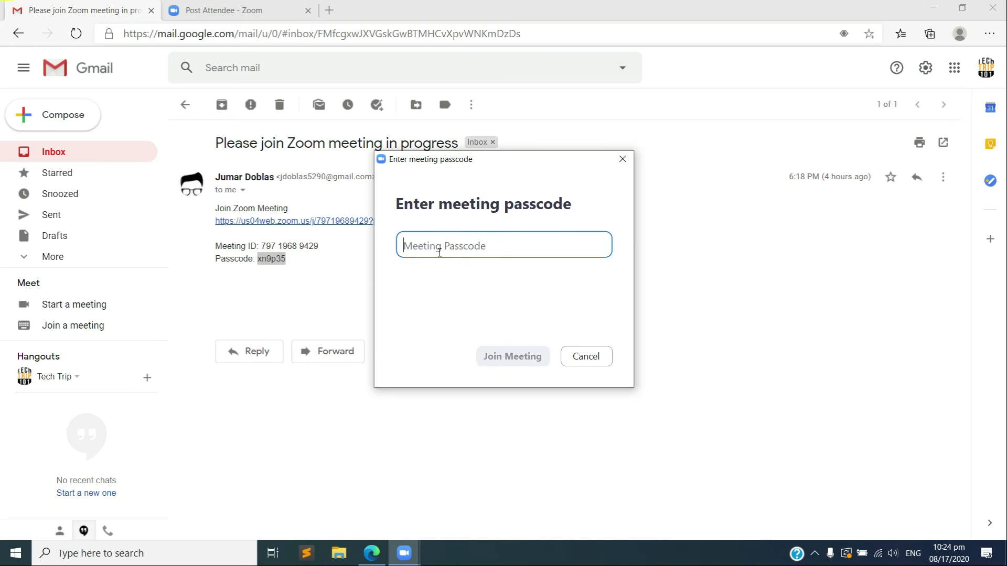
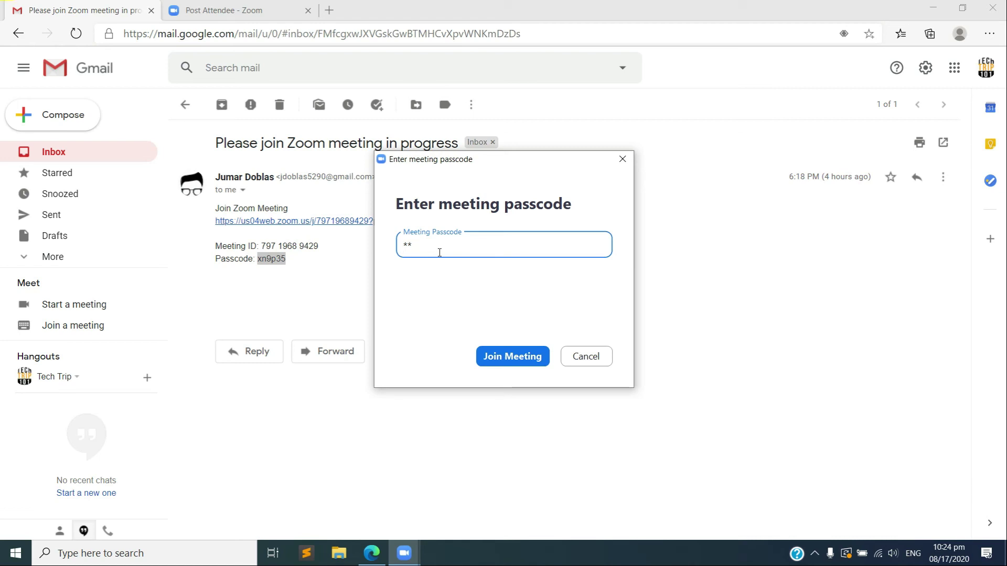
key(ctrl+a)
key(BackSpace)
Step: Submit the passcode, move Edge out of the way, and join the meeting with video off
click(493, 356)
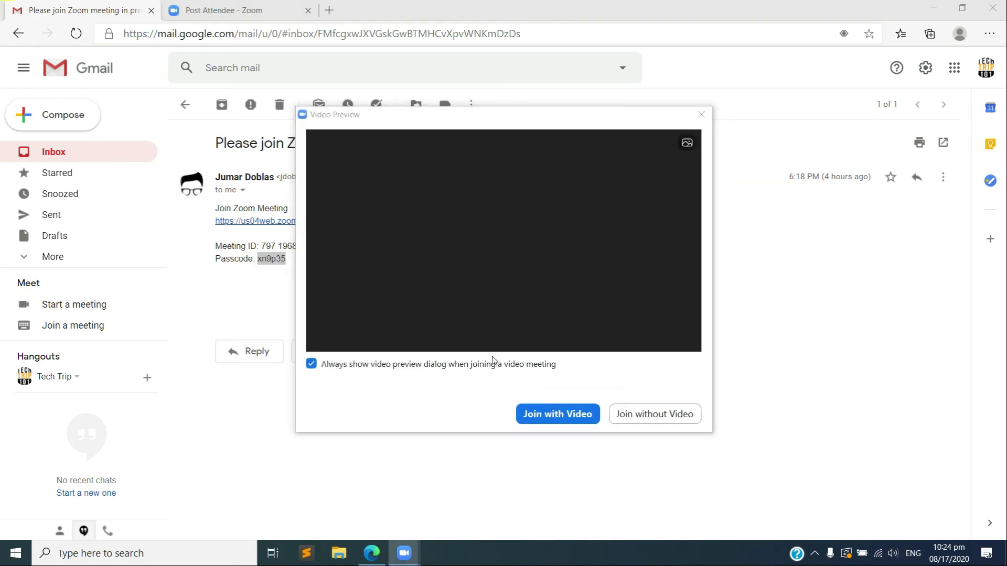
click(929, 5)
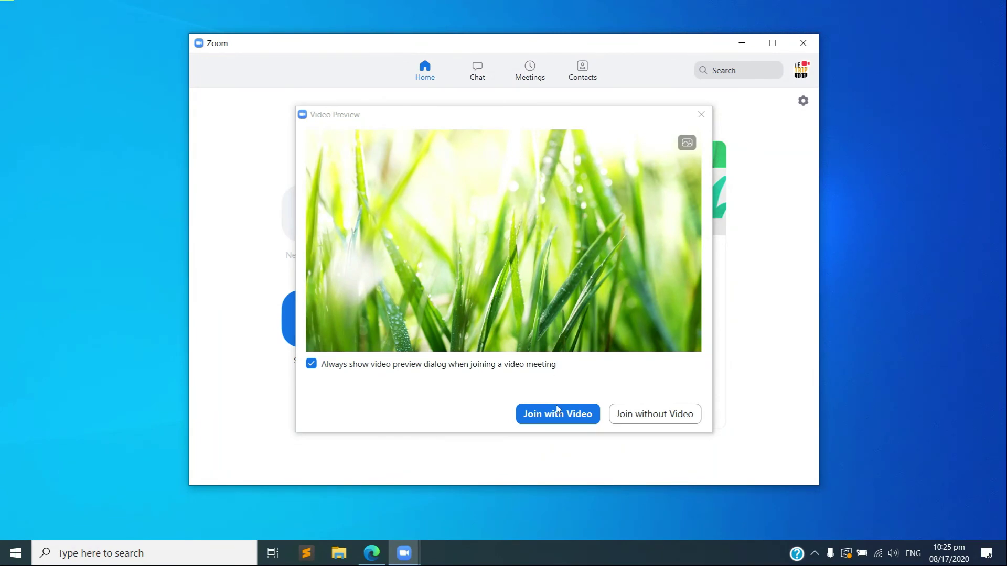
click(631, 414)
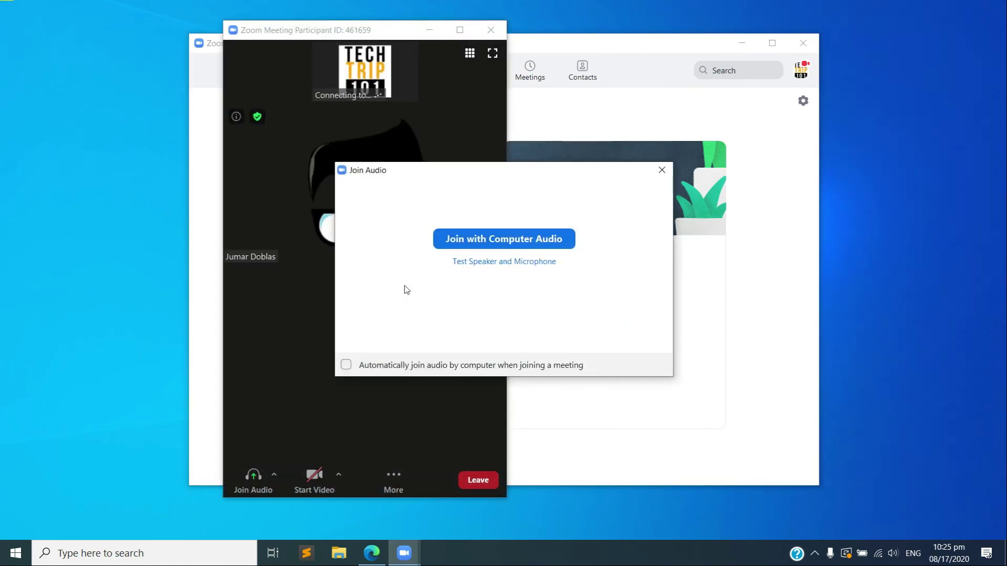
Step: Connect meeting audio through the computer and maximize the Zoom Meeting window to full screen
click(477, 240)
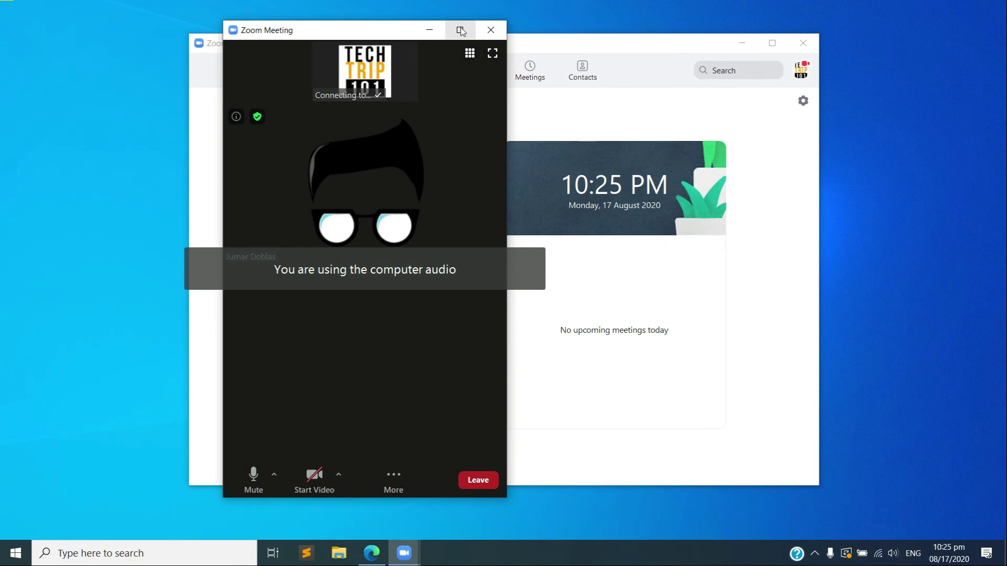
click(460, 31)
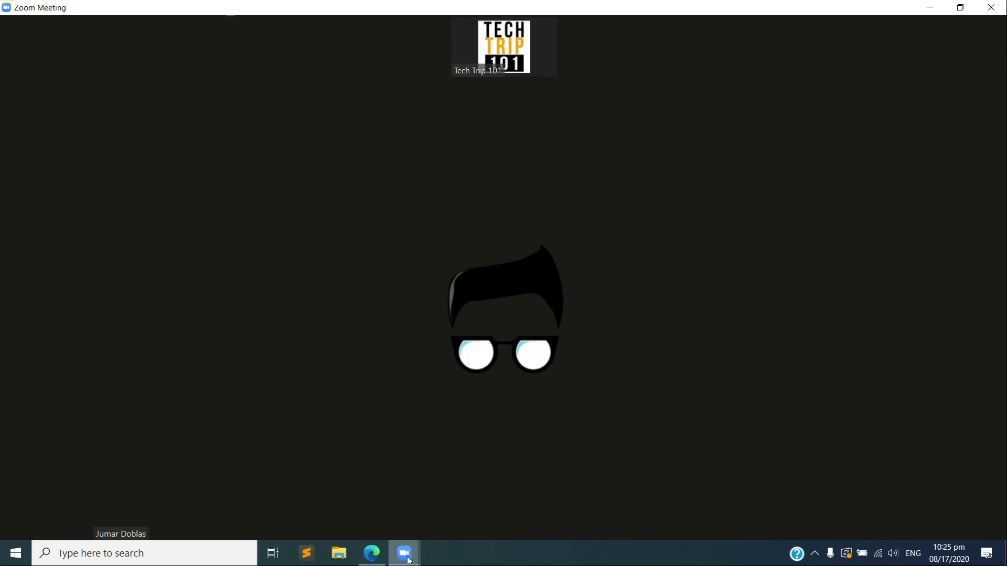
mouse_move(410, 548)
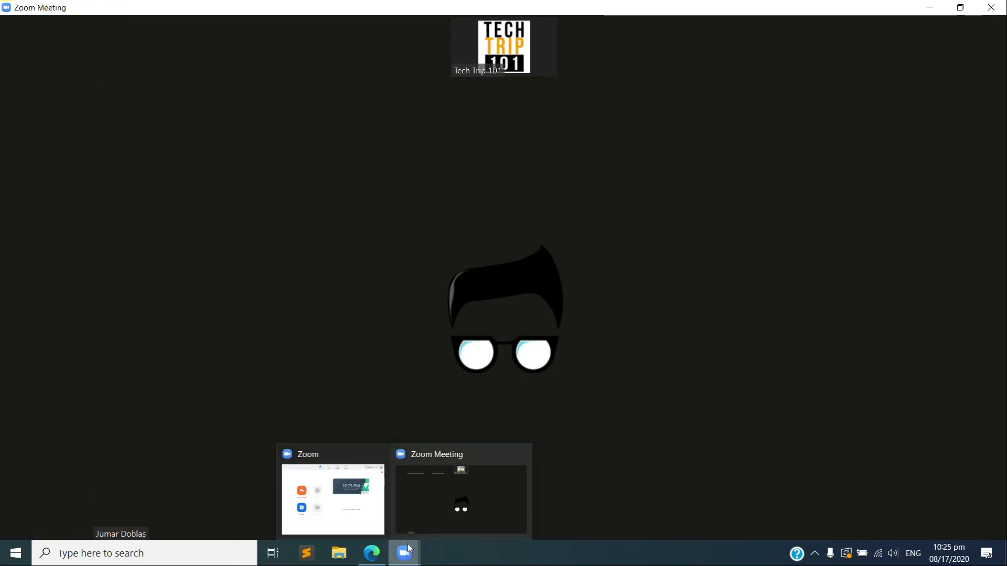